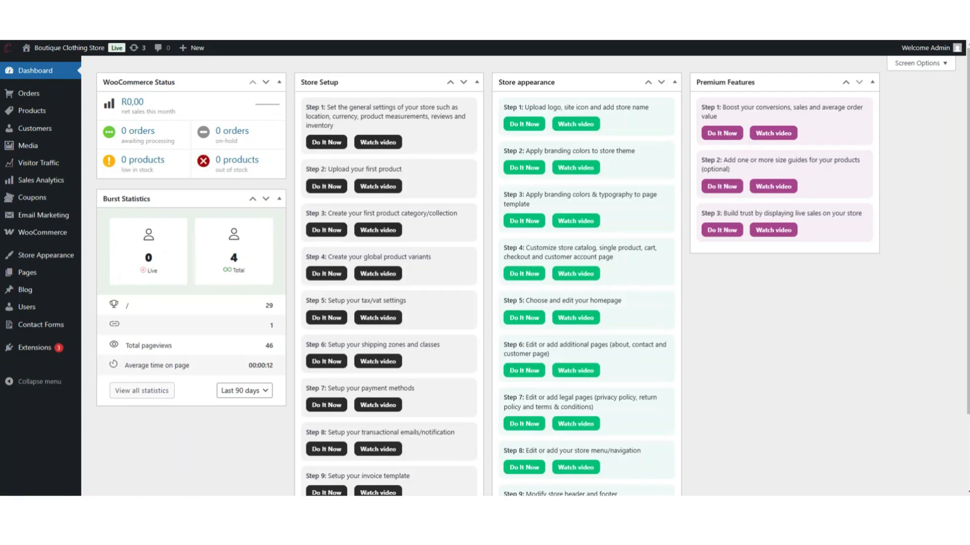
- Open the WooCommerce settings and go through the store address fields, keeping South Africa — Western Cape as country/state
mouse_move(43, 232)
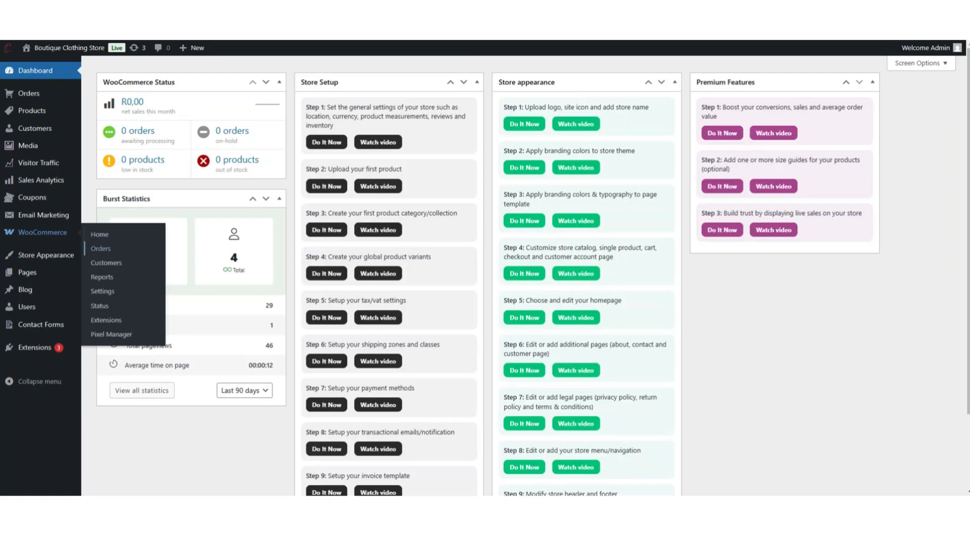
click(102, 292)
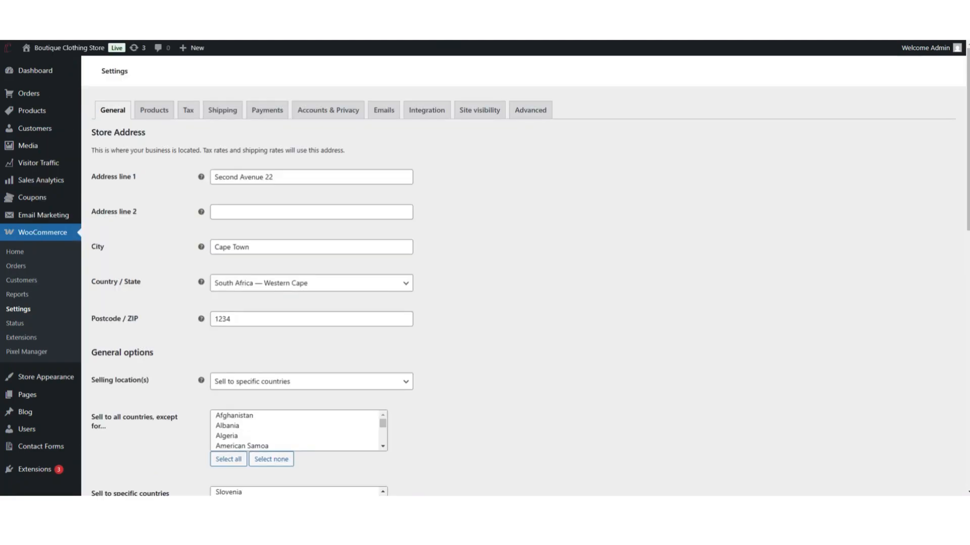
click(311, 177)
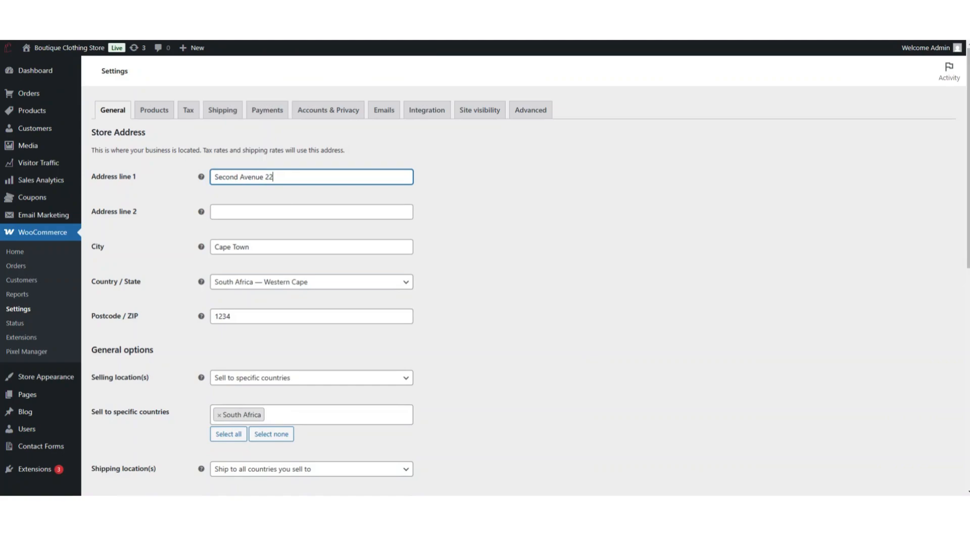
click(311, 212)
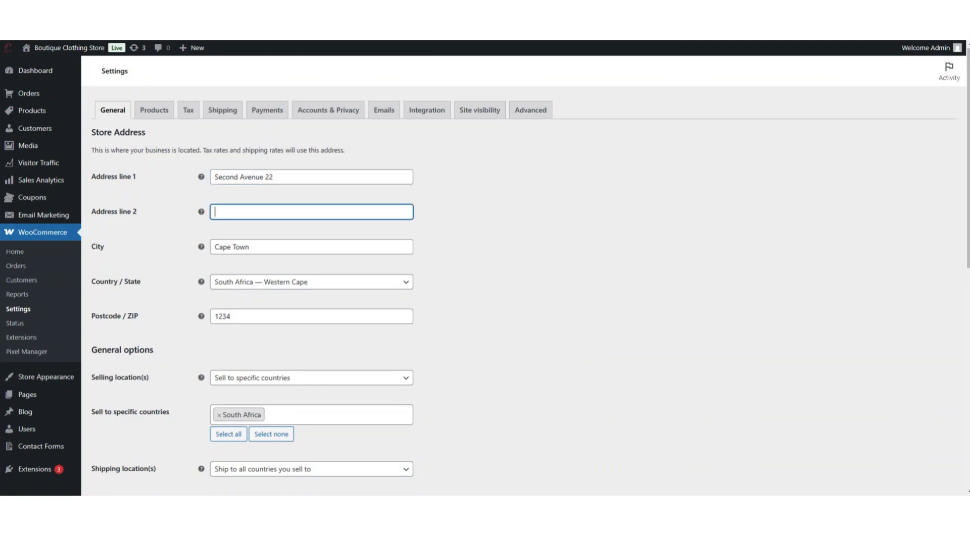
click(432, 216)
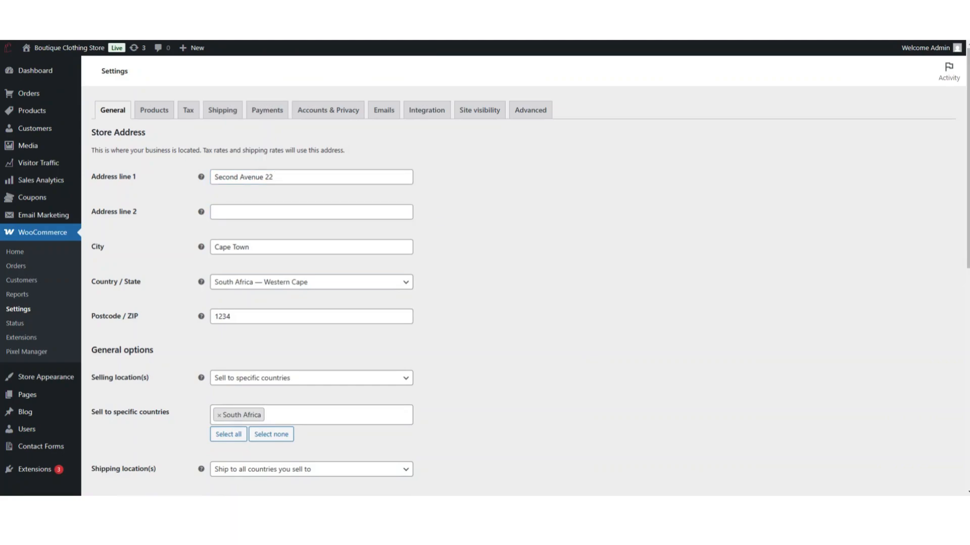
click(394, 245)
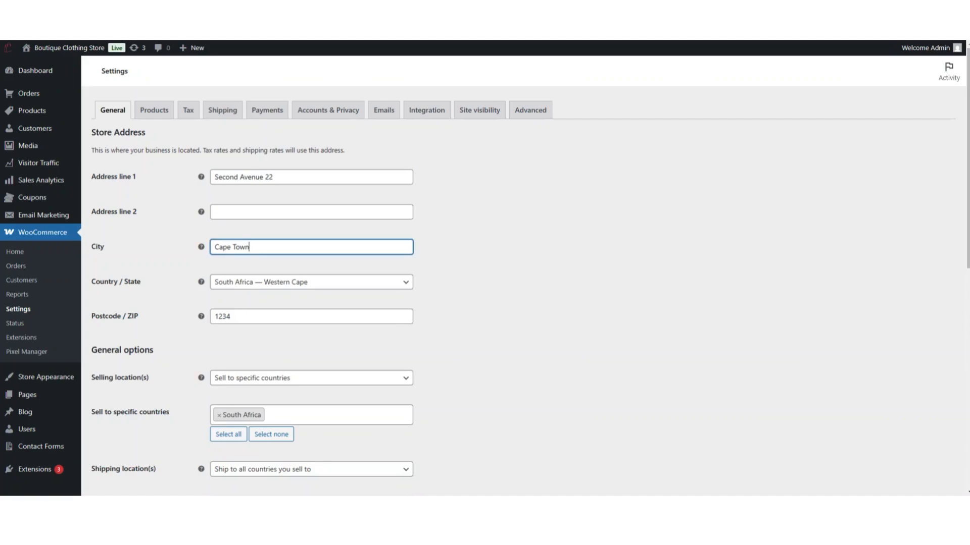
click(408, 283)
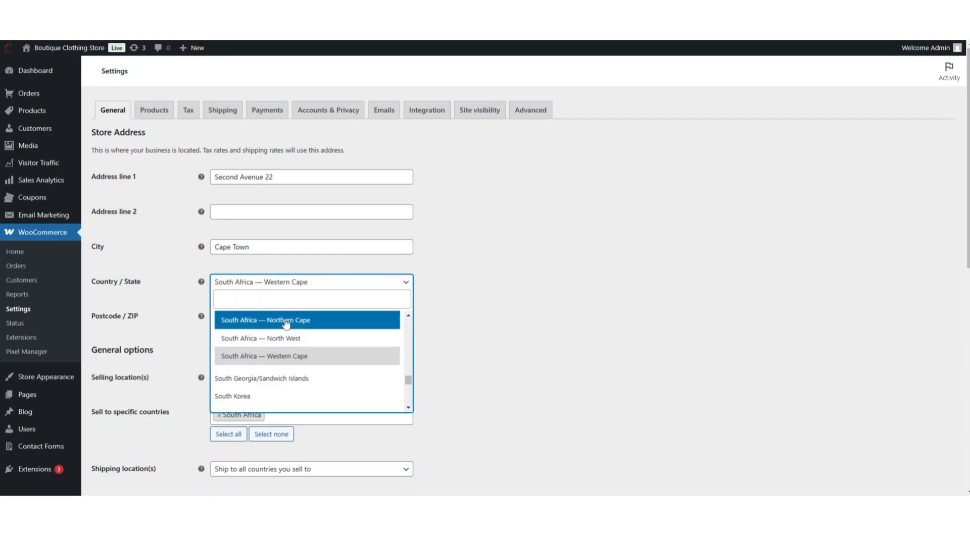
click(286, 357)
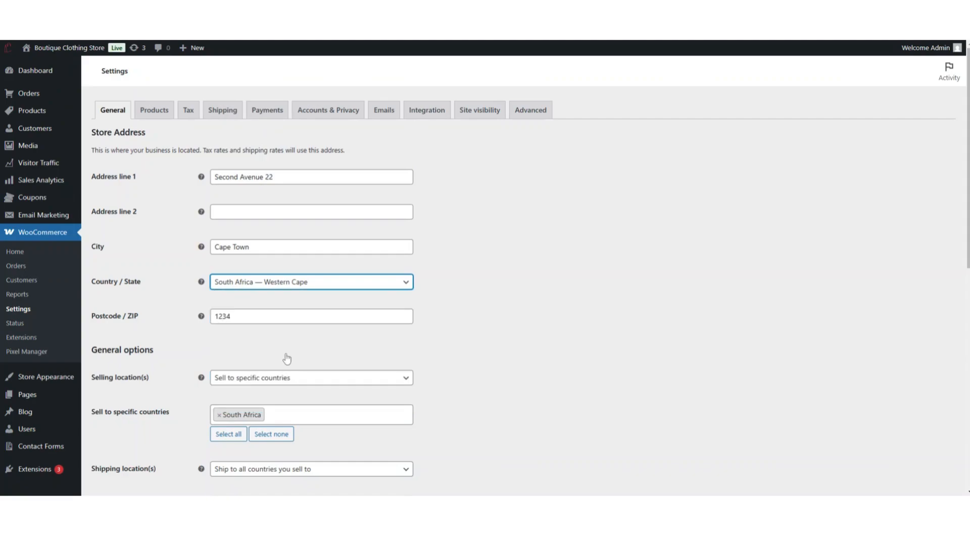
click(267, 317)
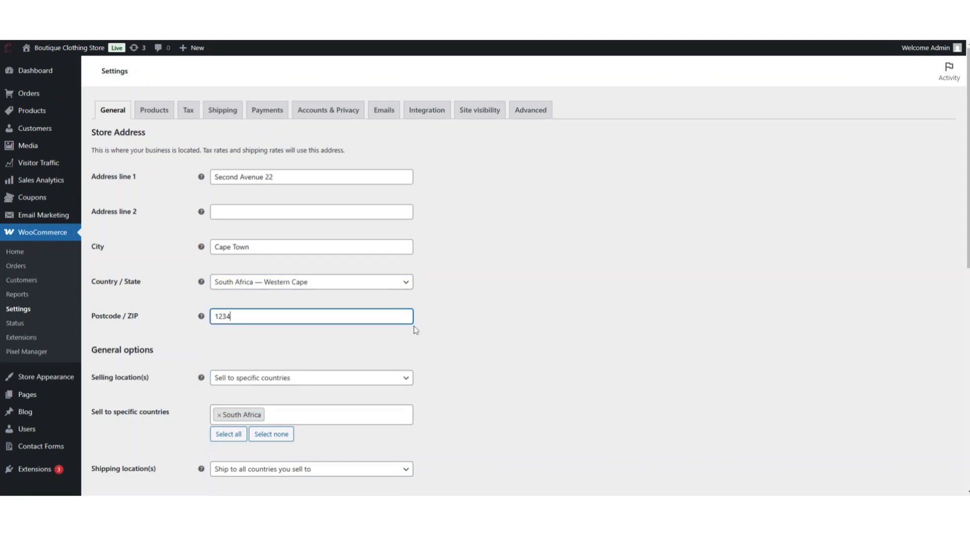
- Explore the selling location options, ending with Sell to specific countries limited to South Africa
scroll(451, 322, down, 1)
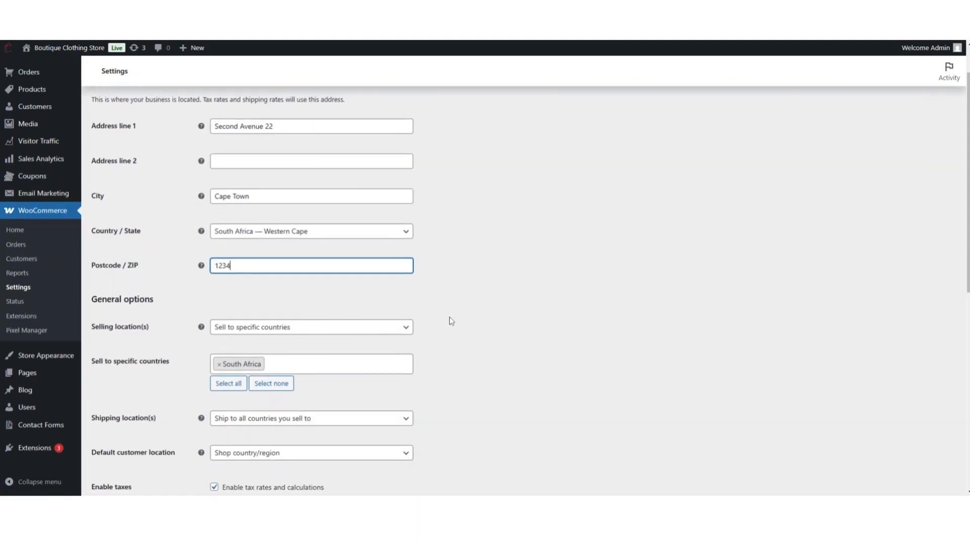
scroll(451, 322, down, 1)
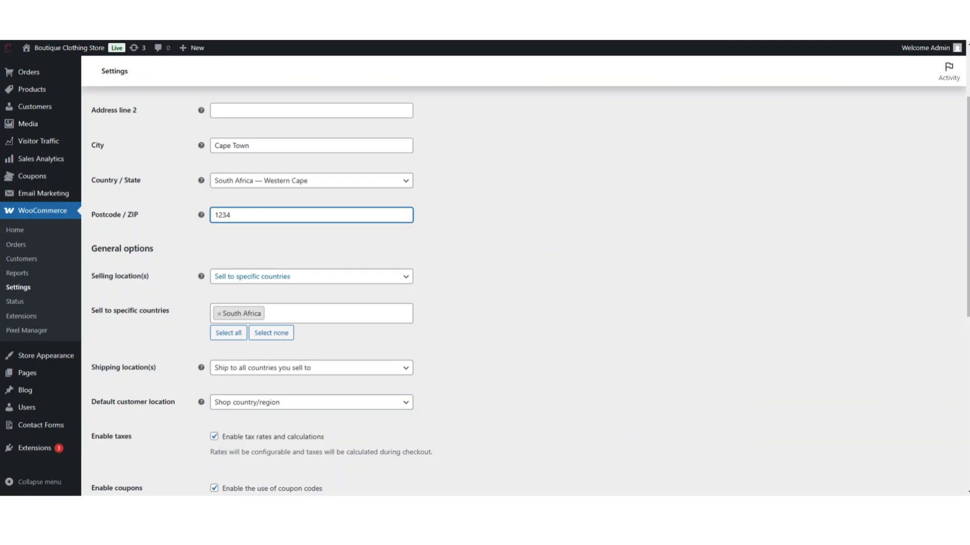
click(357, 281)
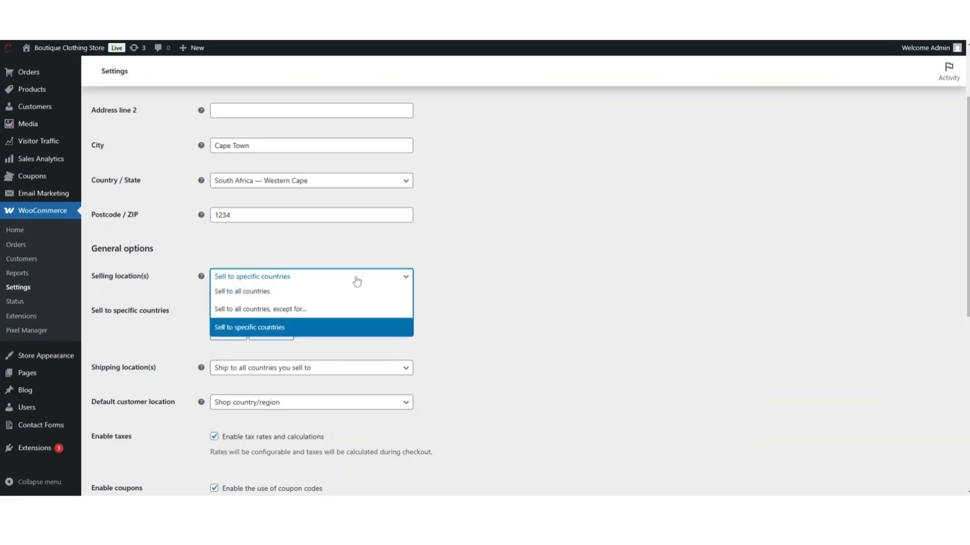
click(267, 315)
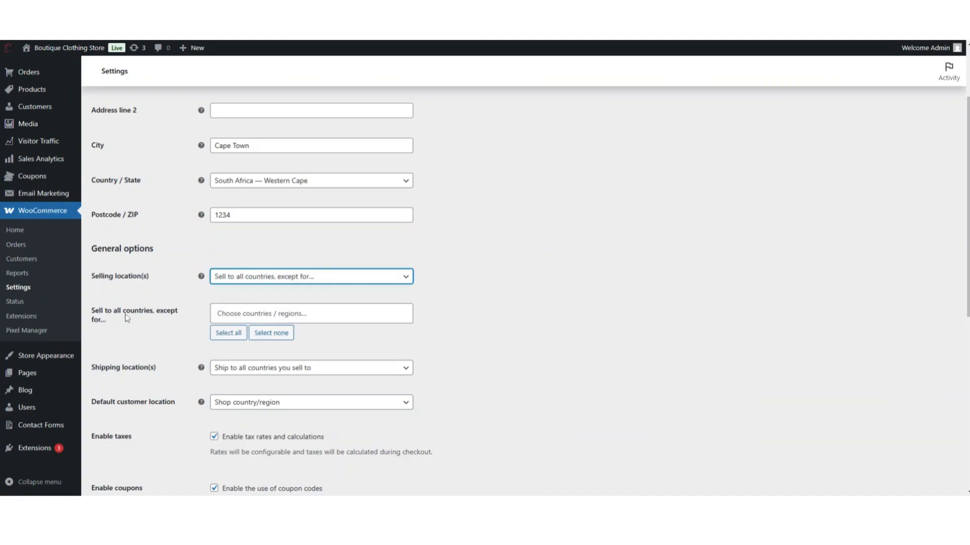
click(273, 314)
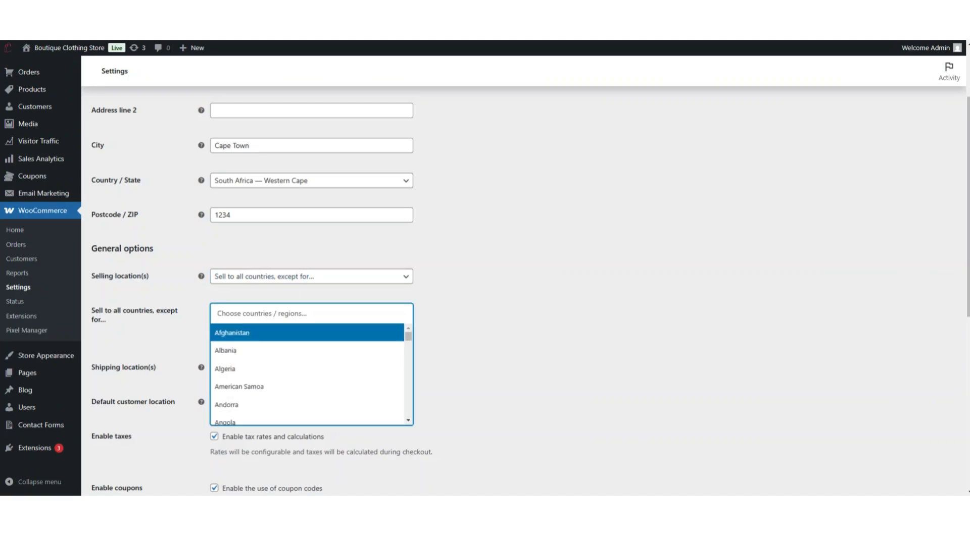
click(406, 293)
click(368, 277)
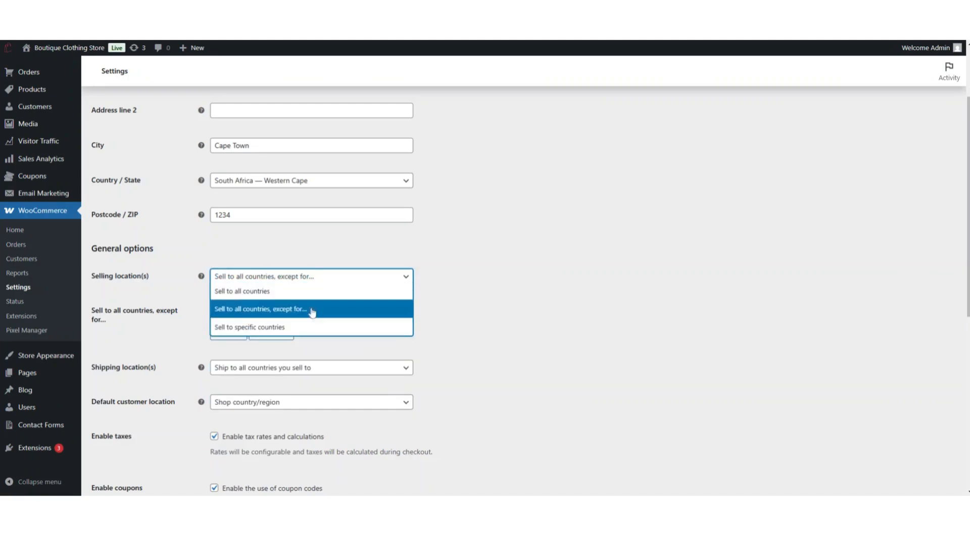
click(276, 329)
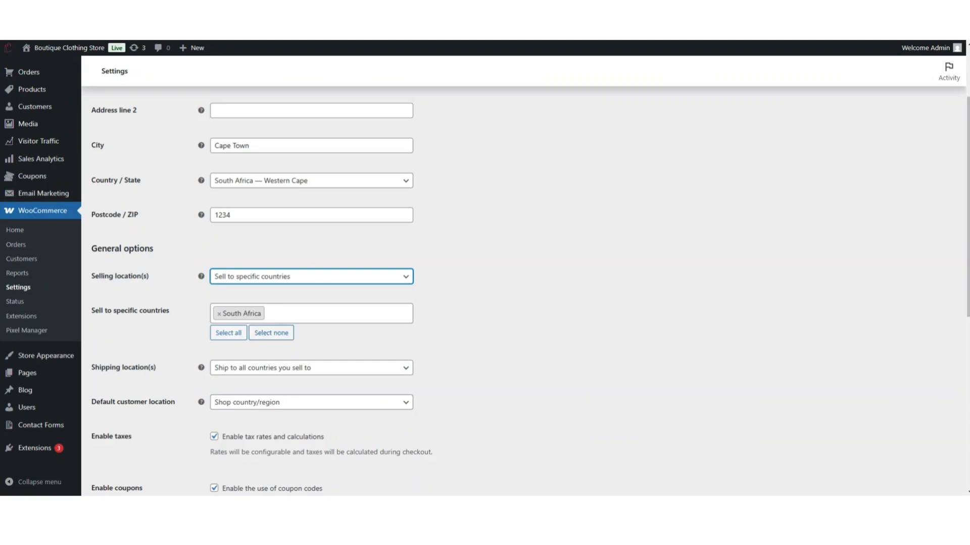
click(271, 313)
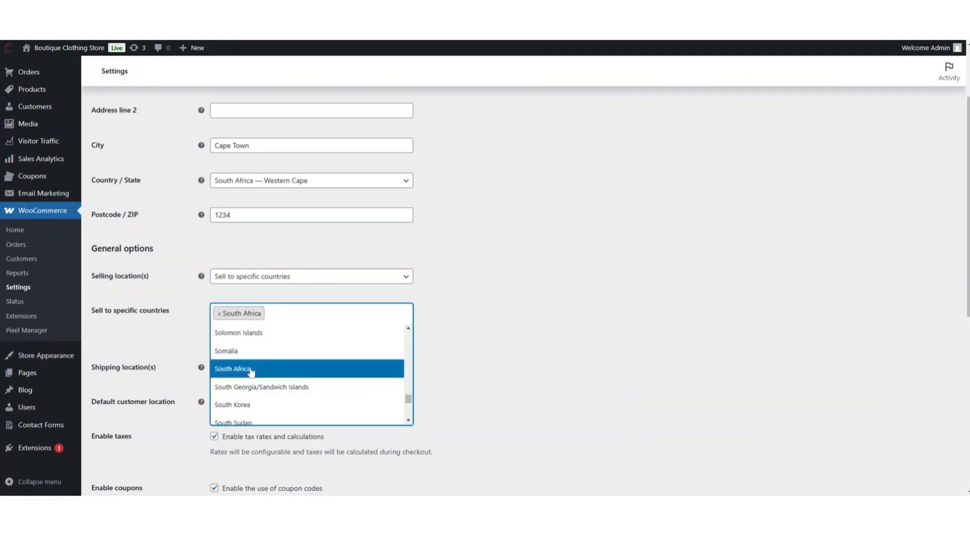
click(469, 278)
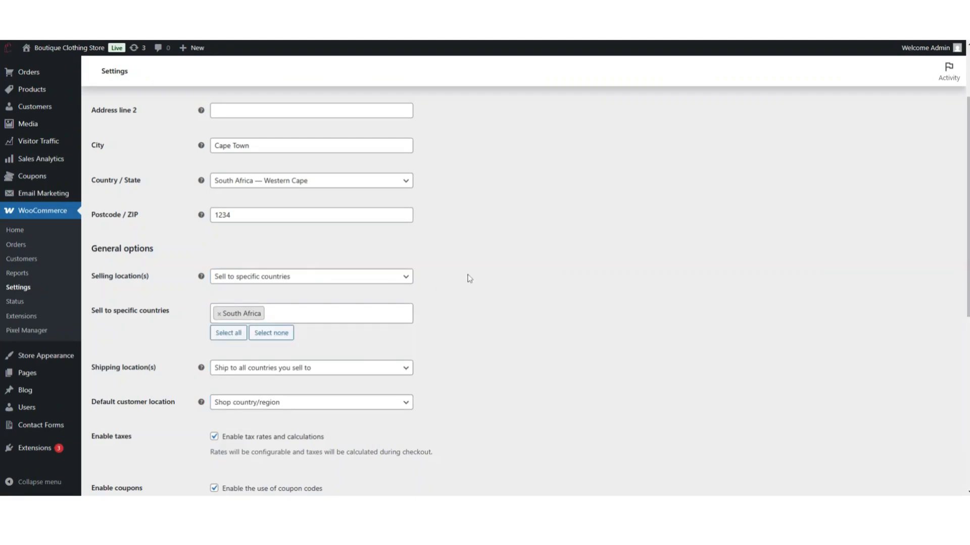
- Review the shipping location and default customer location options, keeping Shop country/region as default location
scroll(445, 320, down, 1)
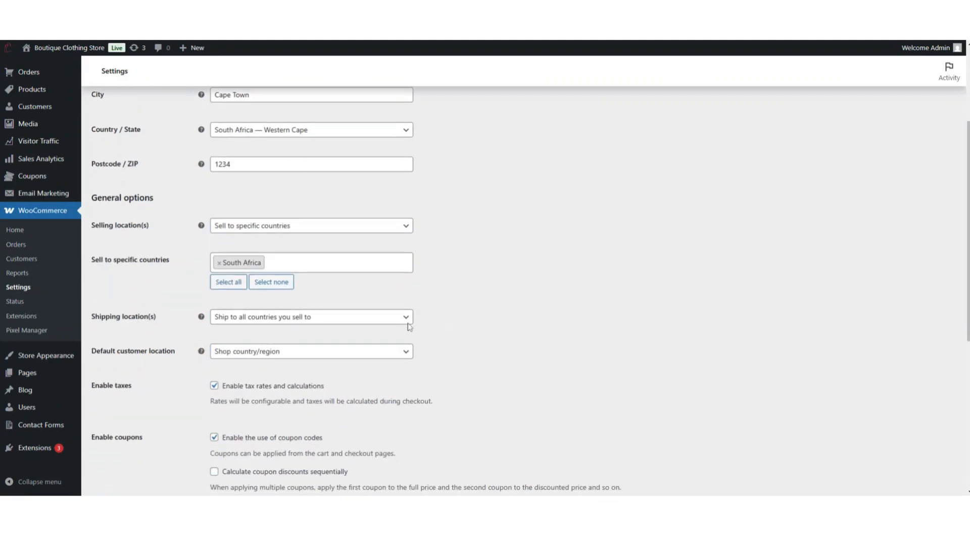
click(250, 321)
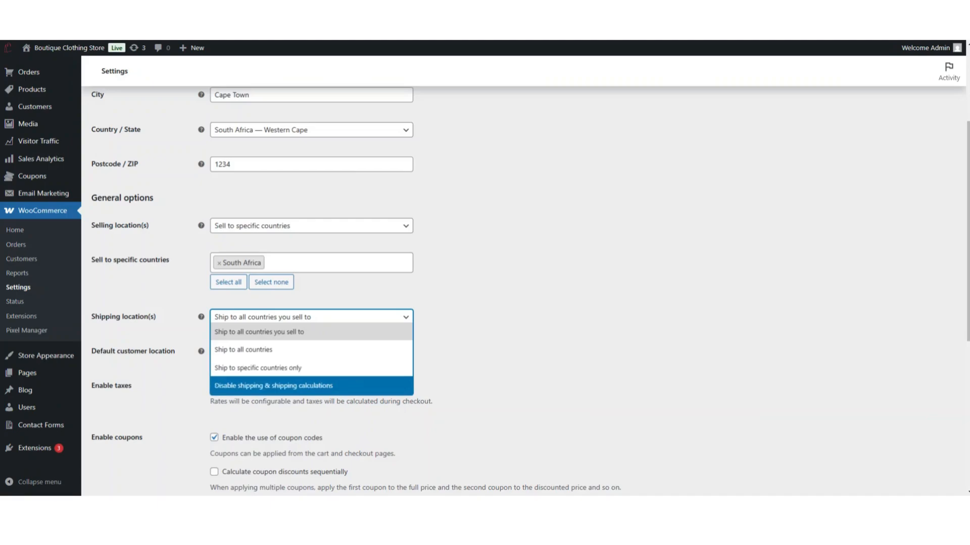
click(466, 385)
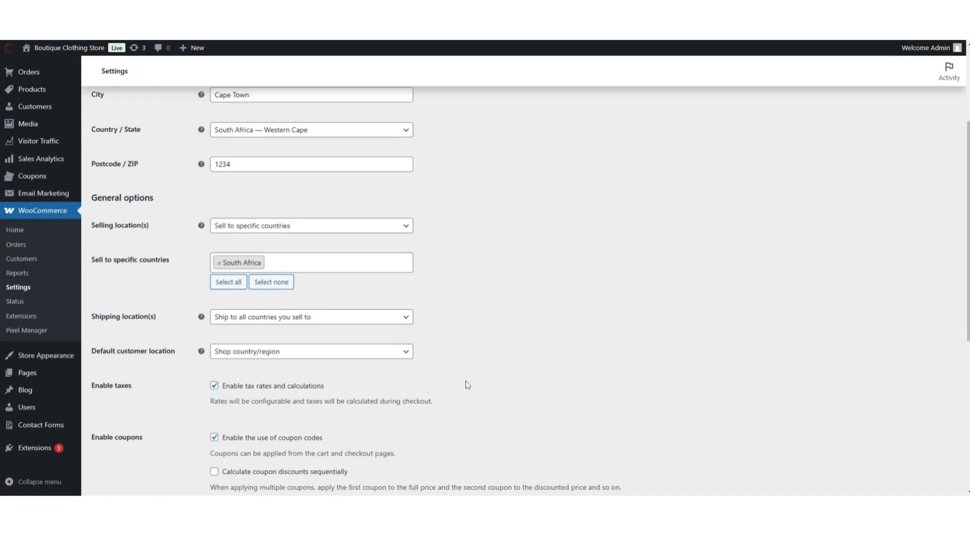
click(393, 356)
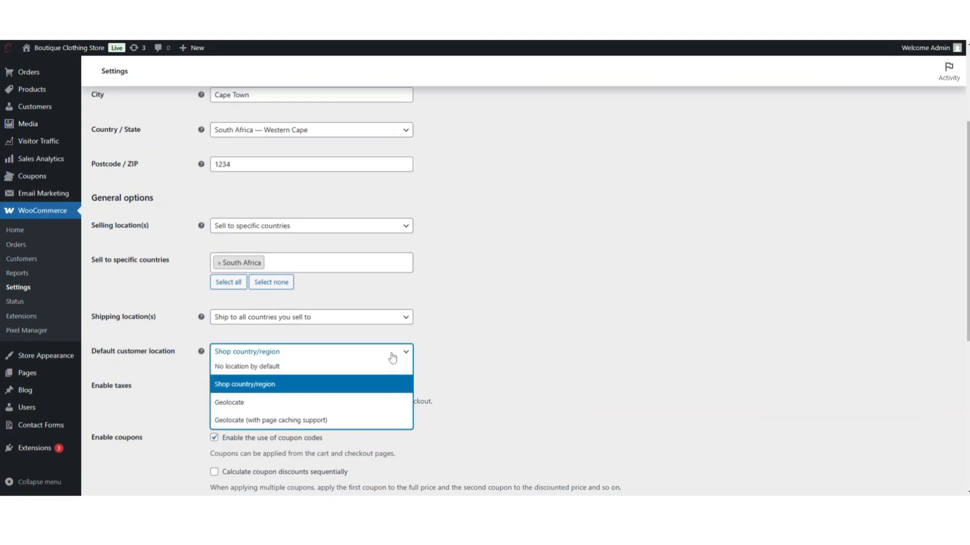
click(246, 387)
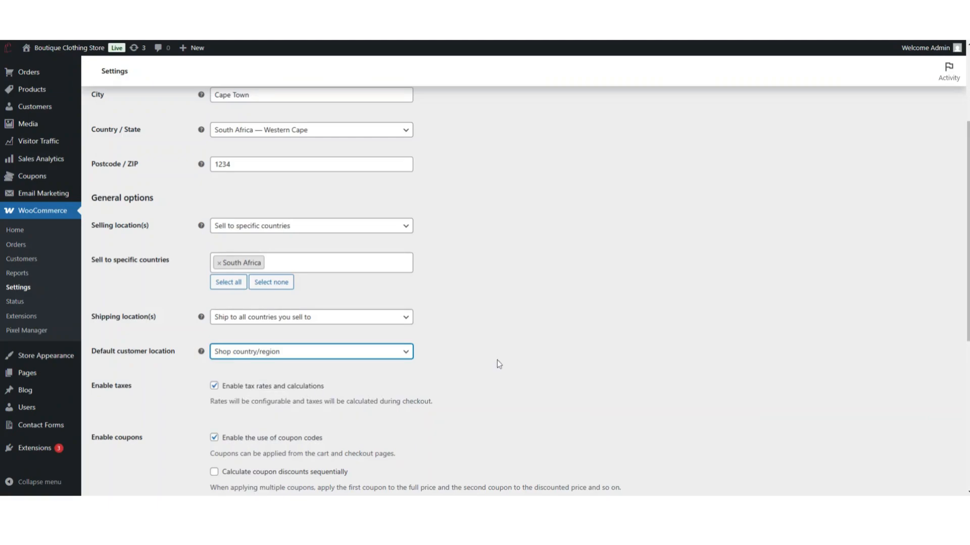
- Review the tax and coupon checkboxes, leaving tax calculations and coupon codes enabled
scroll(497, 360, down, 4)
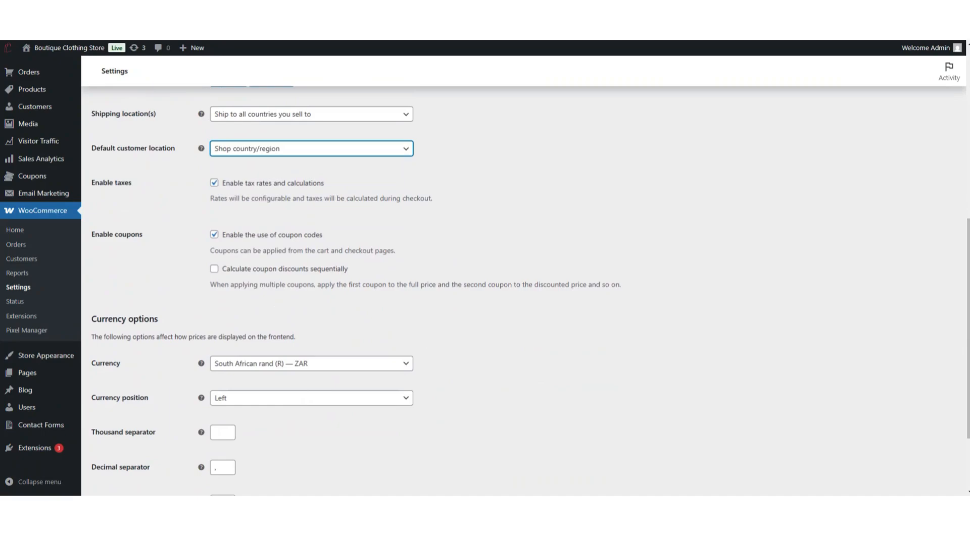
click(214, 184)
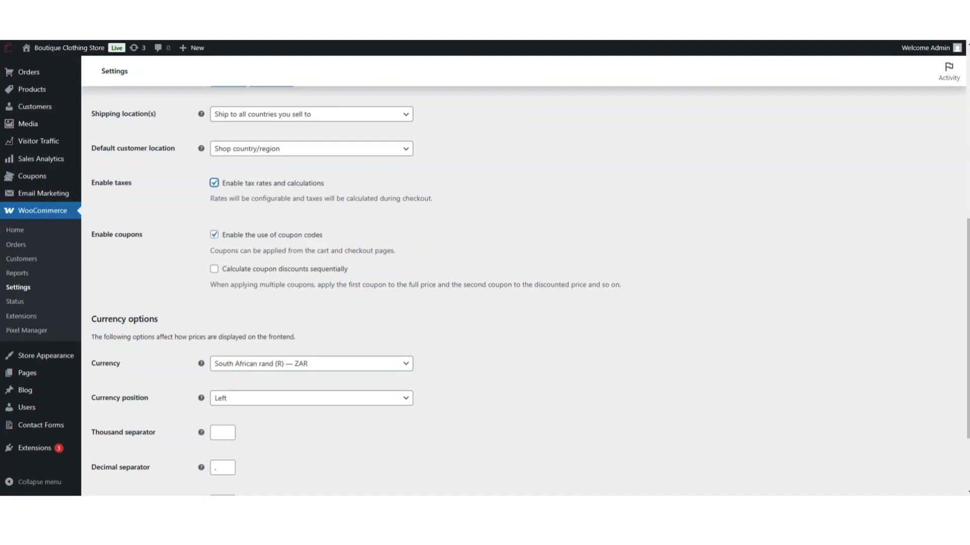
click(215, 236)
click(215, 235)
click(214, 269)
click(213, 41)
scroll(308, 321, down, 1)
scroll(309, 323, down, 1)
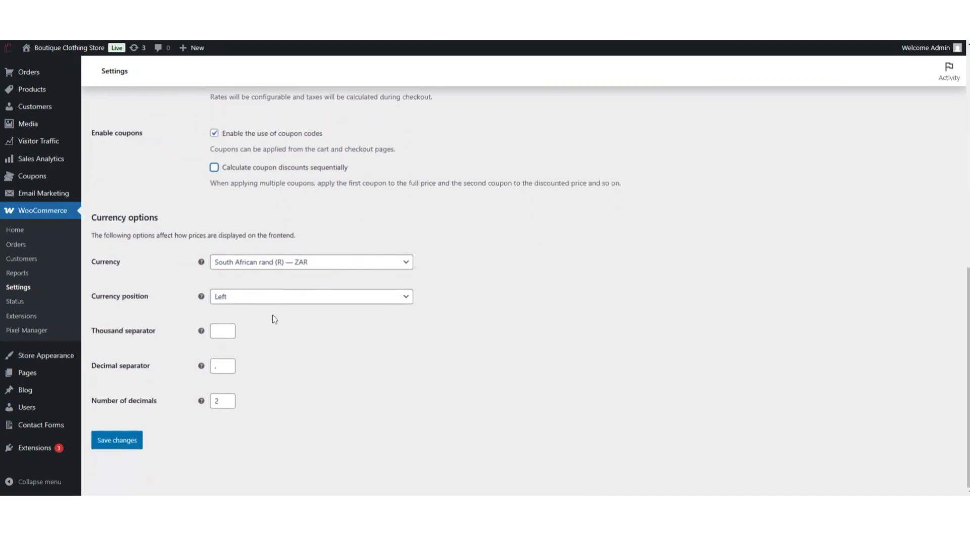
- Set the currency to South African rand (R) — ZAR and save the general settings
click(394, 271)
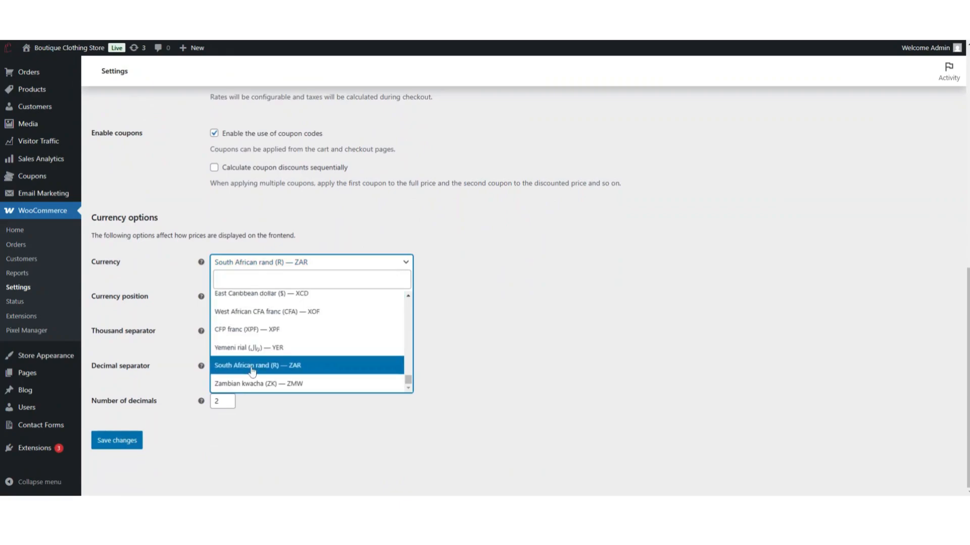
click(449, 362)
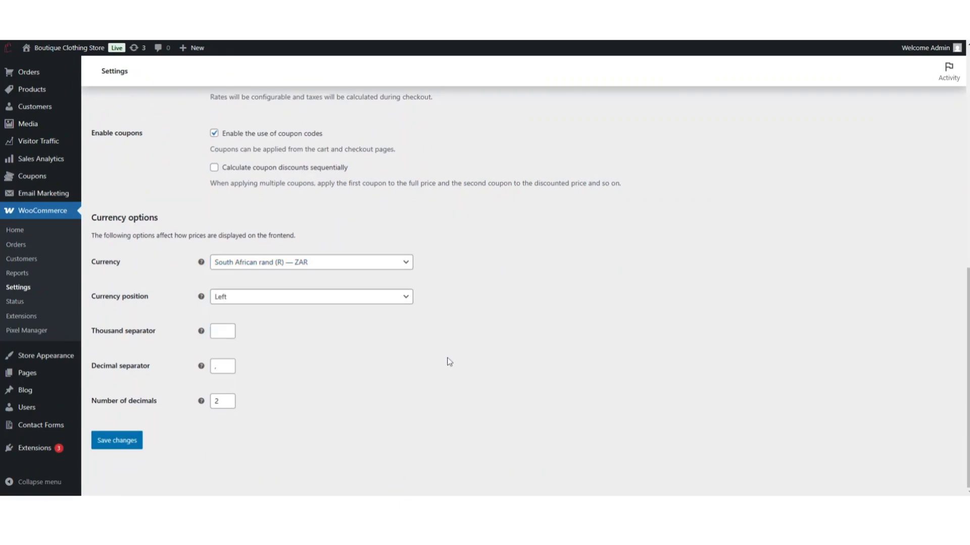
click(123, 447)
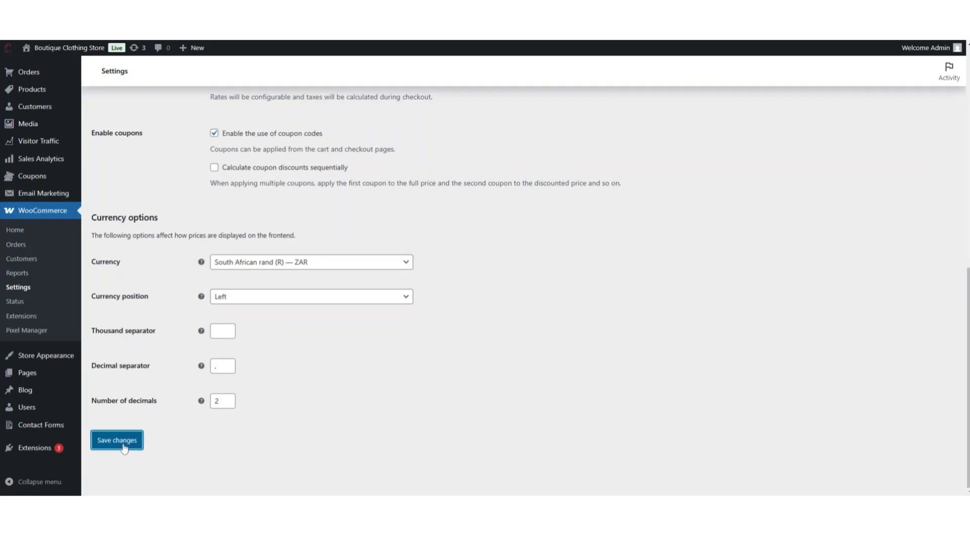
- Open the product settings and review the shop page, add-to-cart behaviour and placeholder image options
click(153, 111)
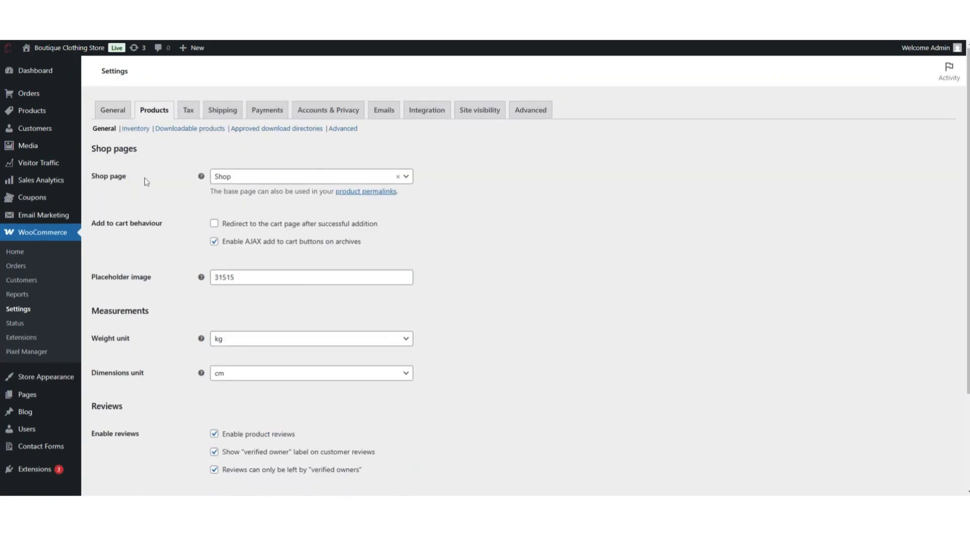
click(329, 176)
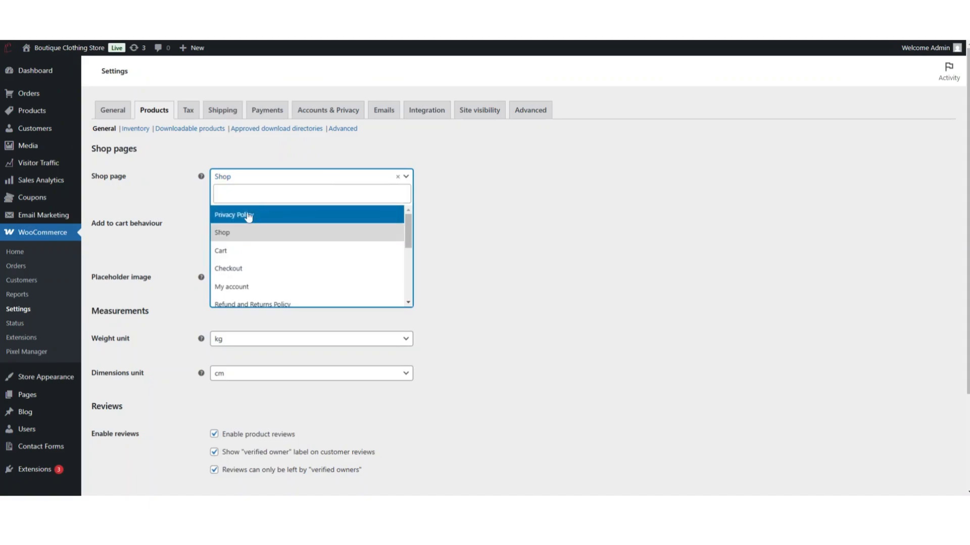
click(502, 245)
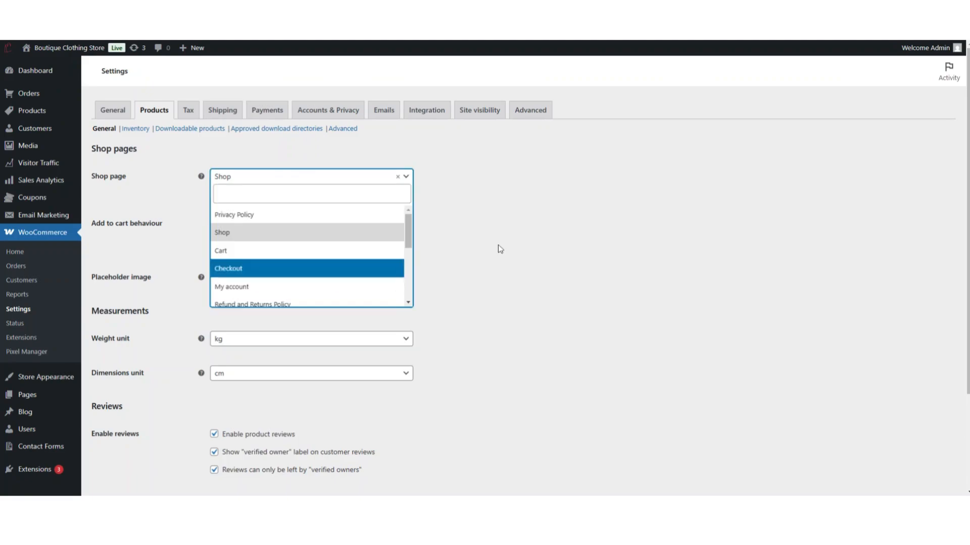
click(500, 244)
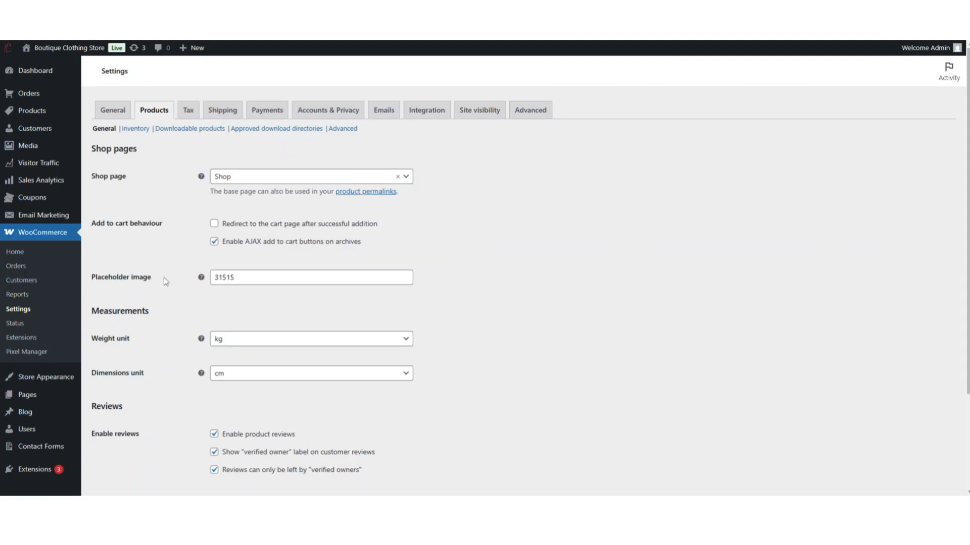
click(312, 277)
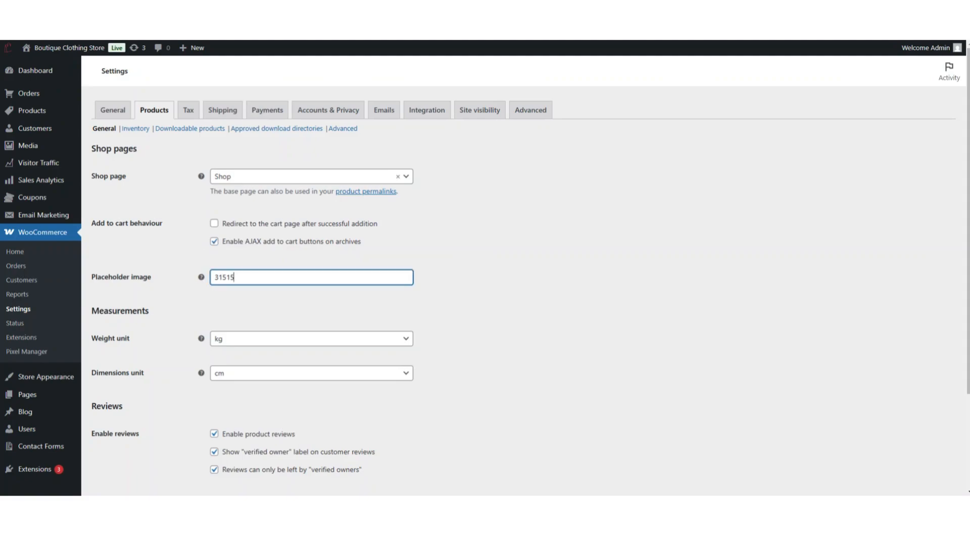
click(447, 282)
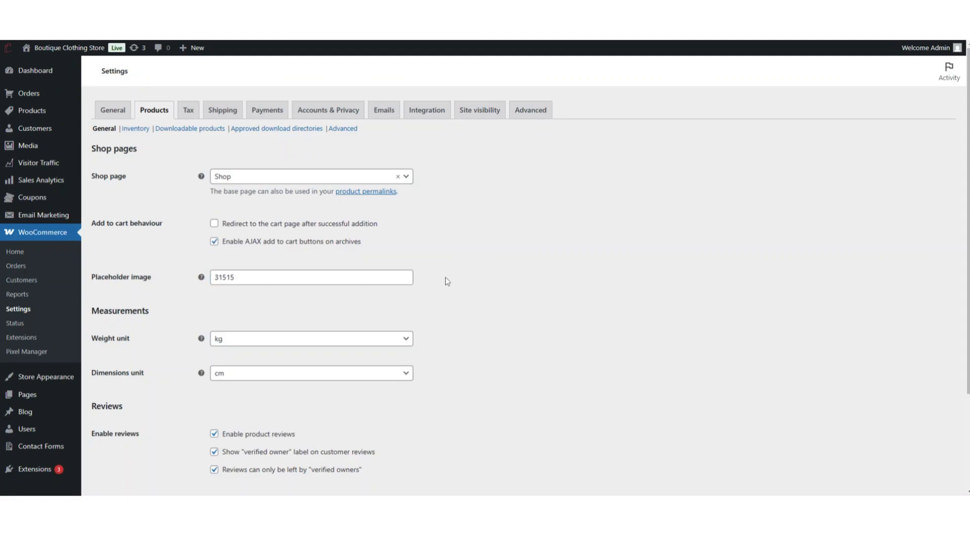
scroll(447, 282, down, 1)
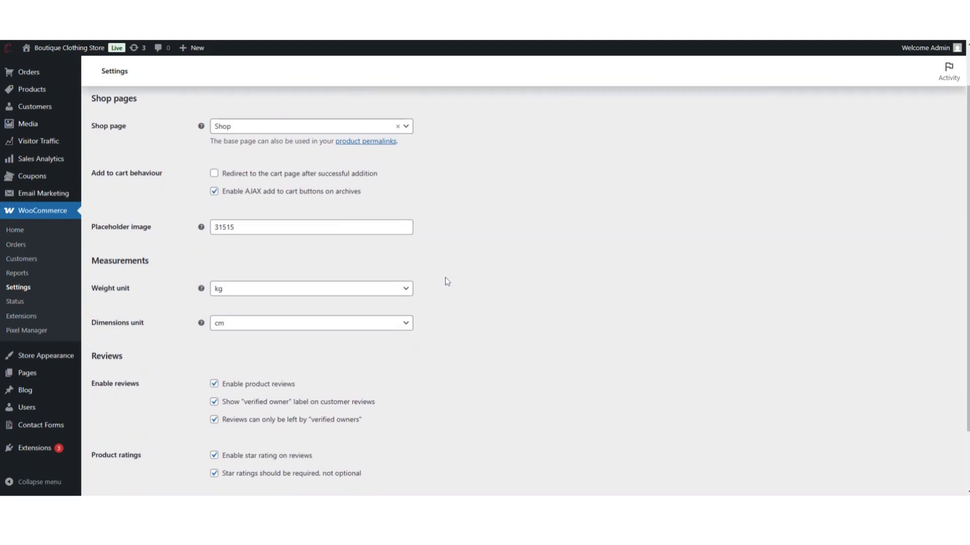
- Review the weight and dimension unit options, keeping the weight unit as kg and dimensions as cm
scroll(447, 281, up, 1)
scroll(447, 281, down, 2)
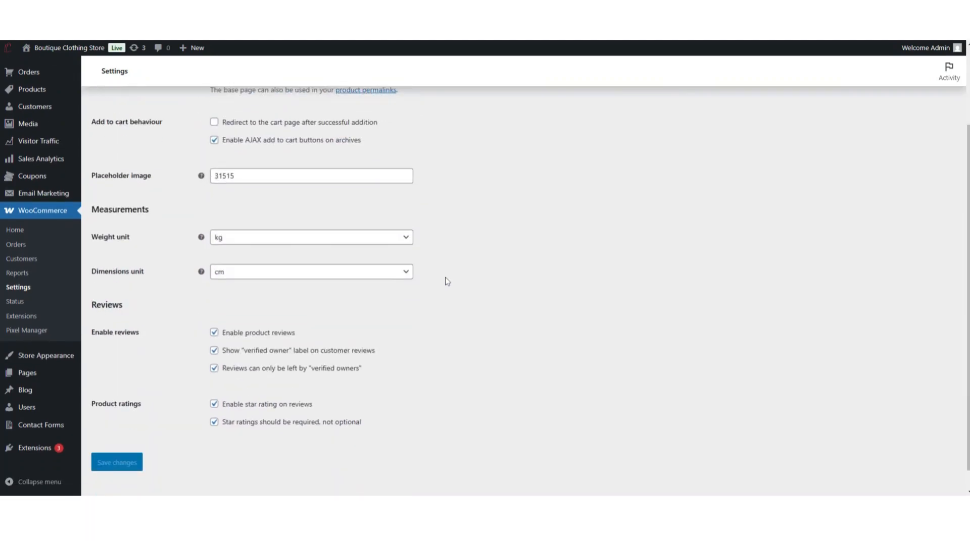
click(384, 239)
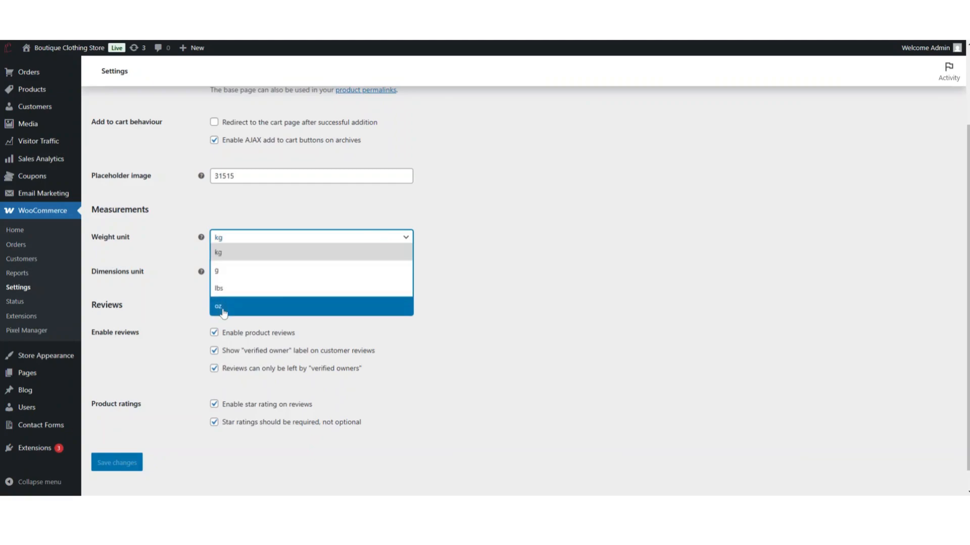
click(461, 310)
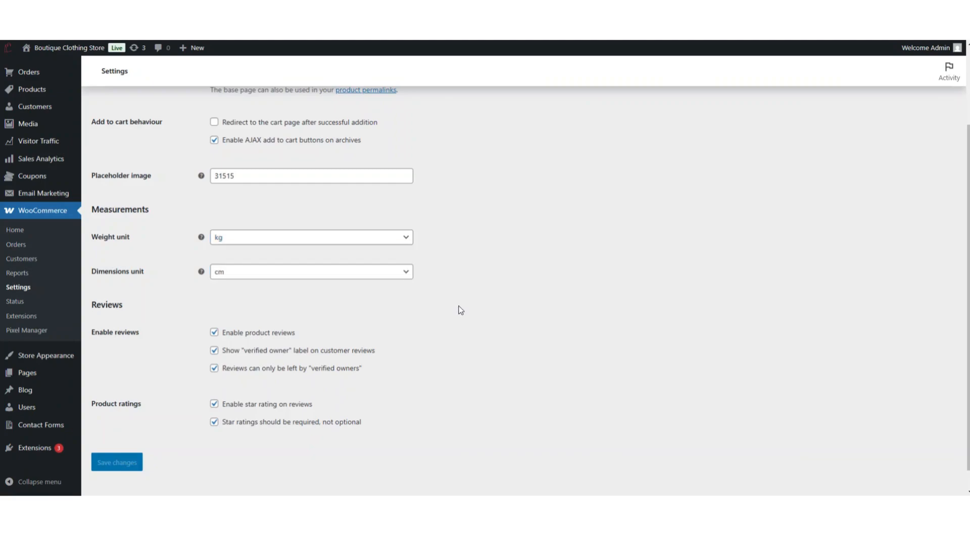
click(347, 280)
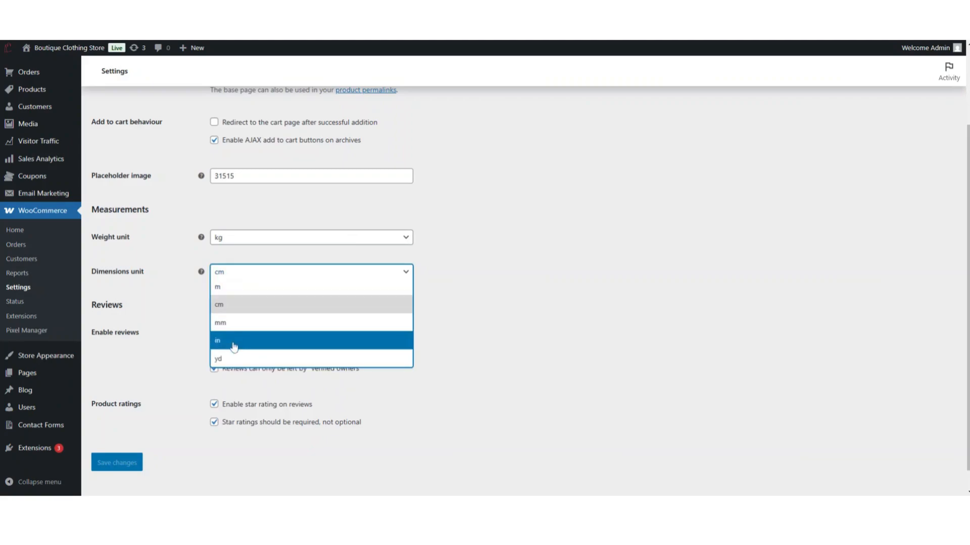
click(509, 331)
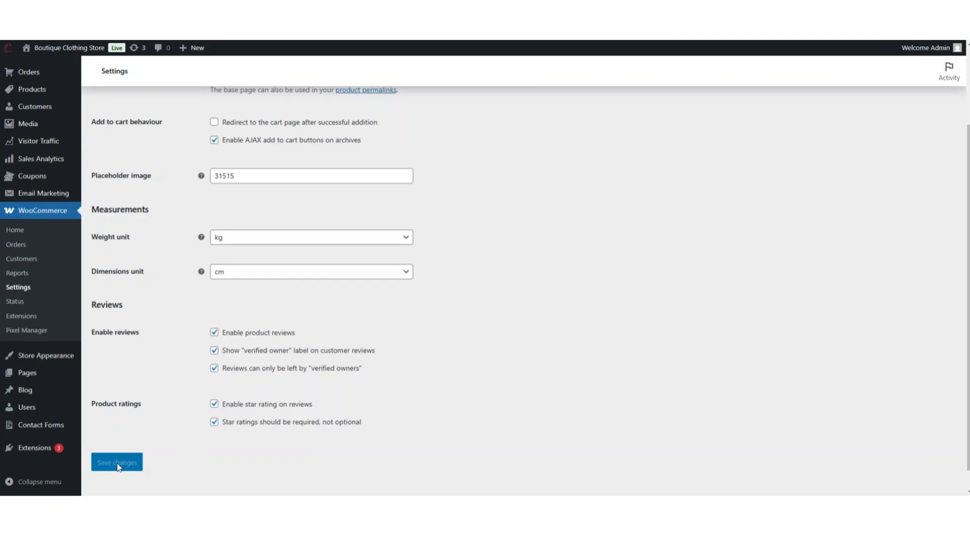
- Open the inventory product settings and toggle stock management off and back on, leaving it enabled
scroll(147, 412, up, 2)
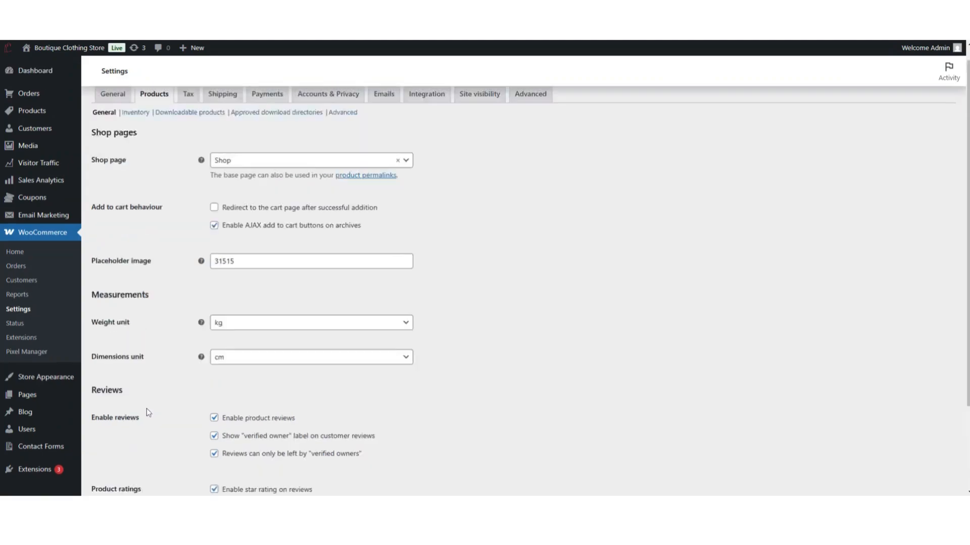
scroll(146, 412, down, 3)
scroll(967, 250, up, 3)
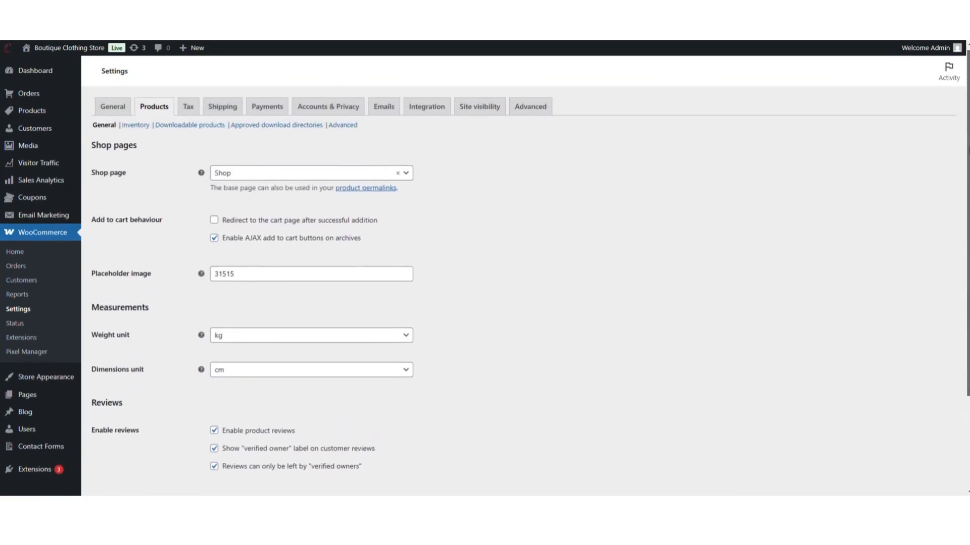
click(135, 130)
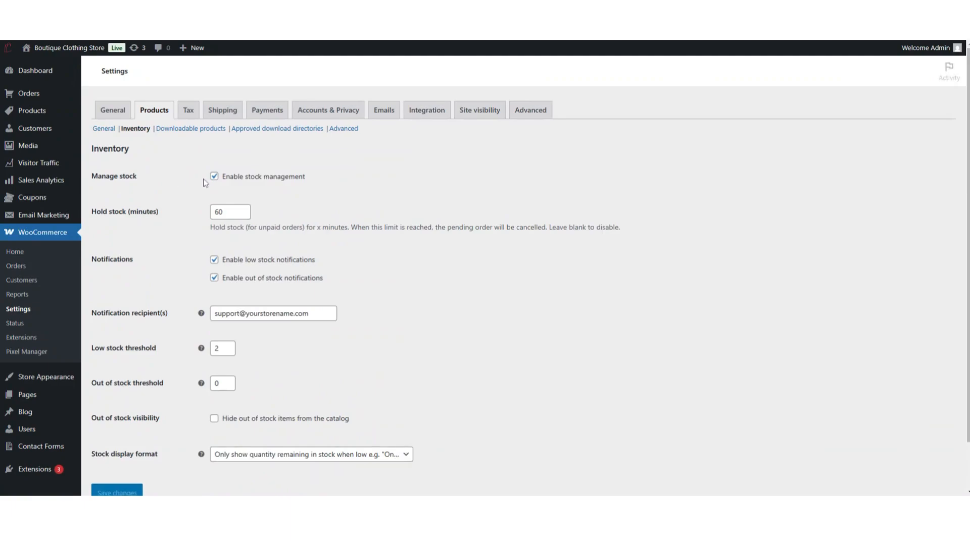
click(215, 176)
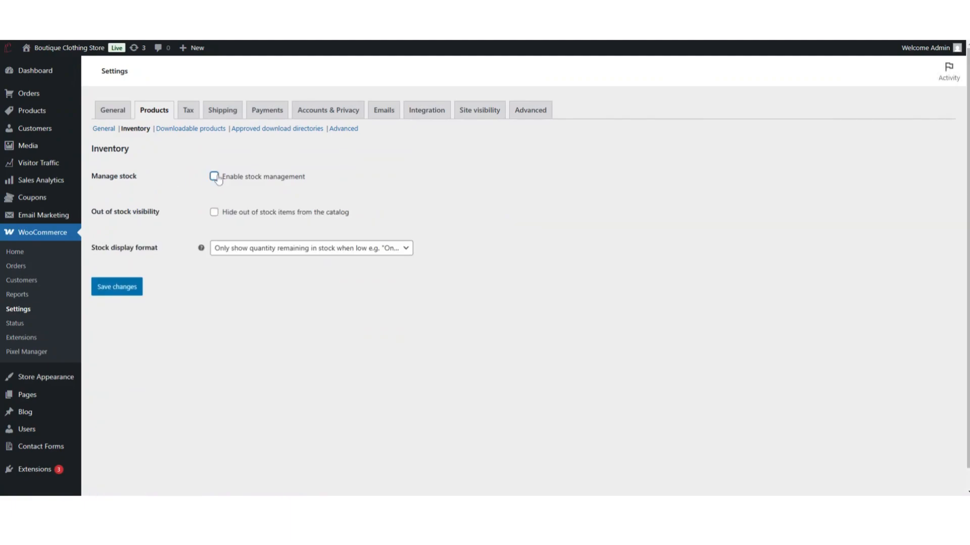
click(214, 176)
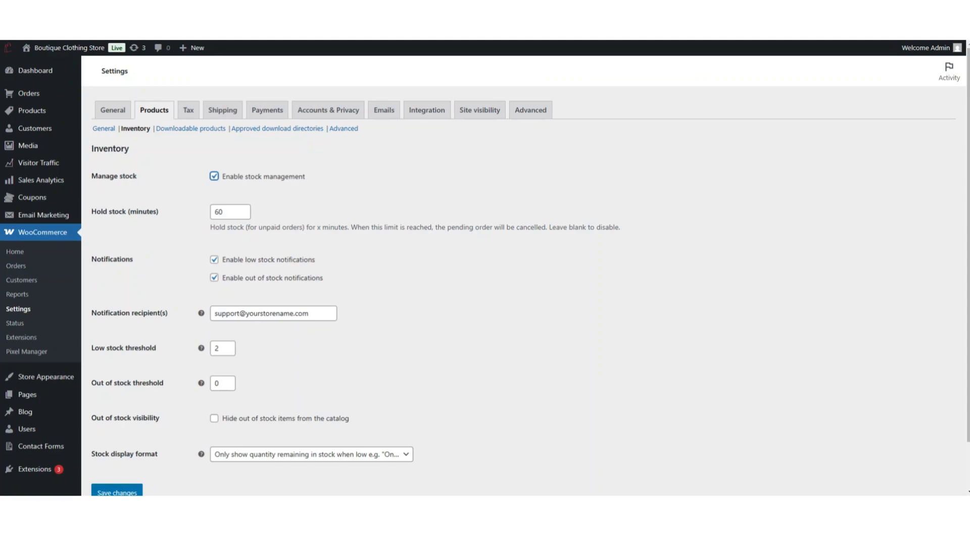
- Review the hold stock time and stock notification options, leaving low and out-of-stock notifications enabled
click(228, 212)
click(214, 260)
click(215, 260)
click(215, 279)
click(375, 286)
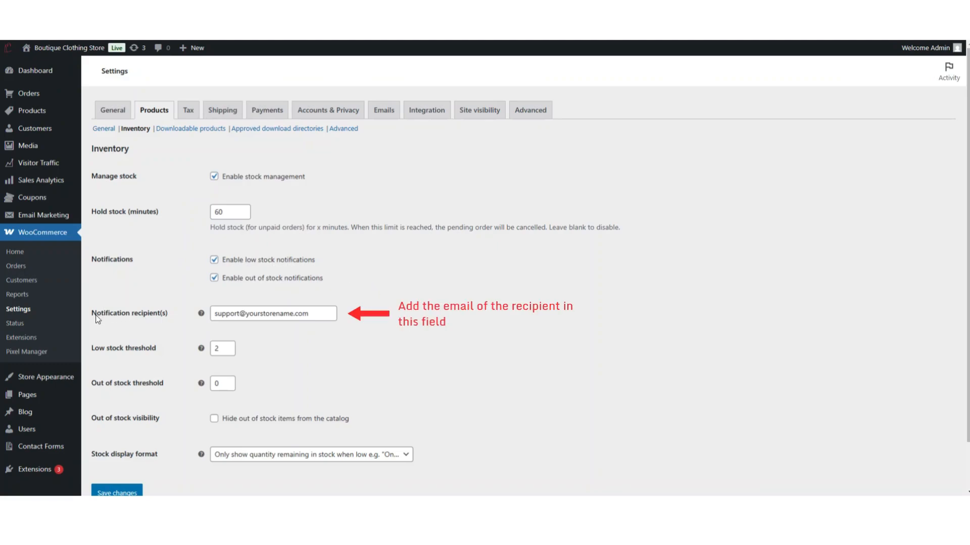
mouse_move(204, 317)
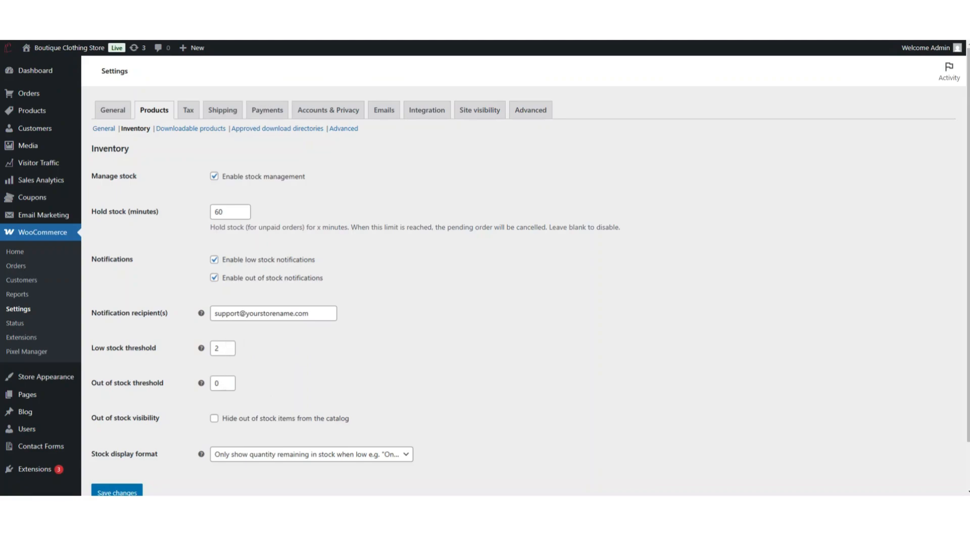
- Review out-of-stock visibility and stock display format, keeping the show-when-low format, and save the inventory settings
scroll(272, 390, down, 2)
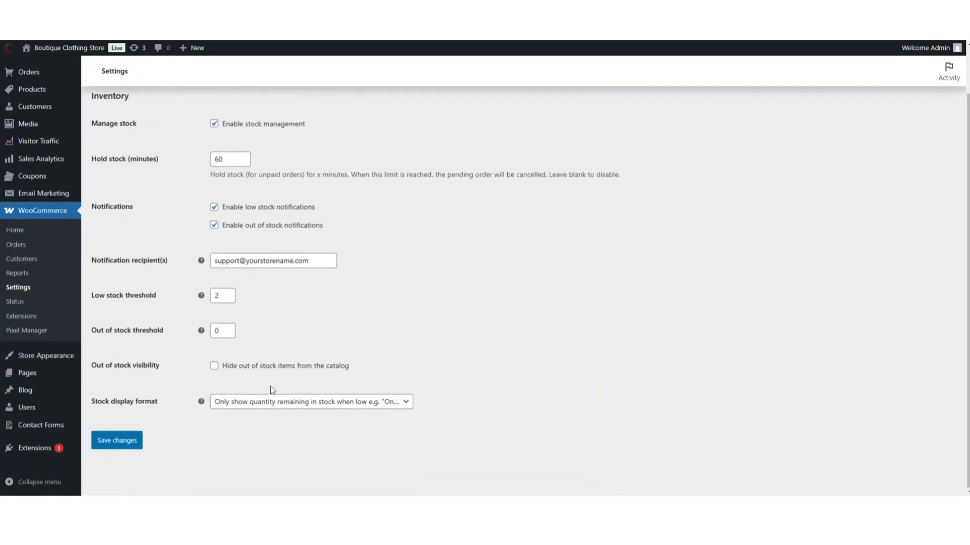
click(214, 373)
click(321, 408)
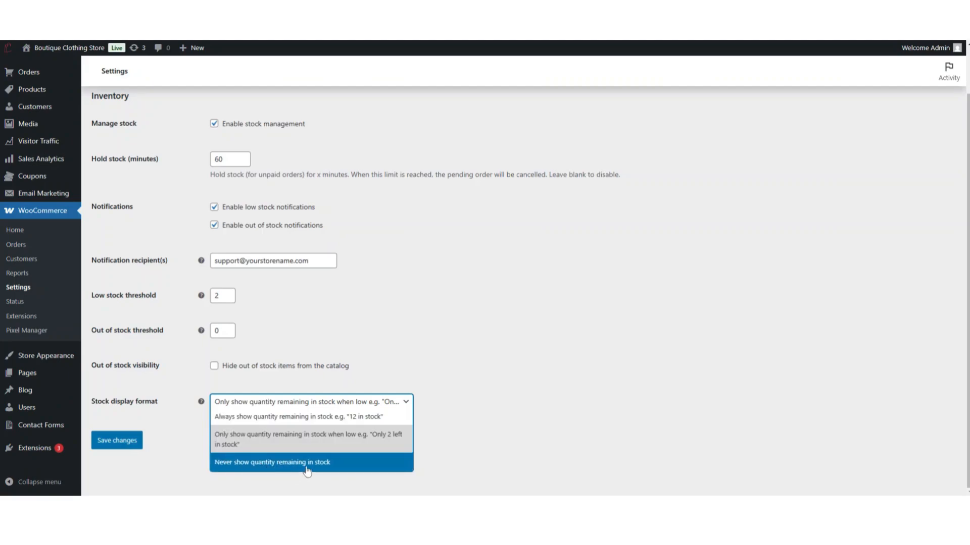
click(407, 448)
click(121, 442)
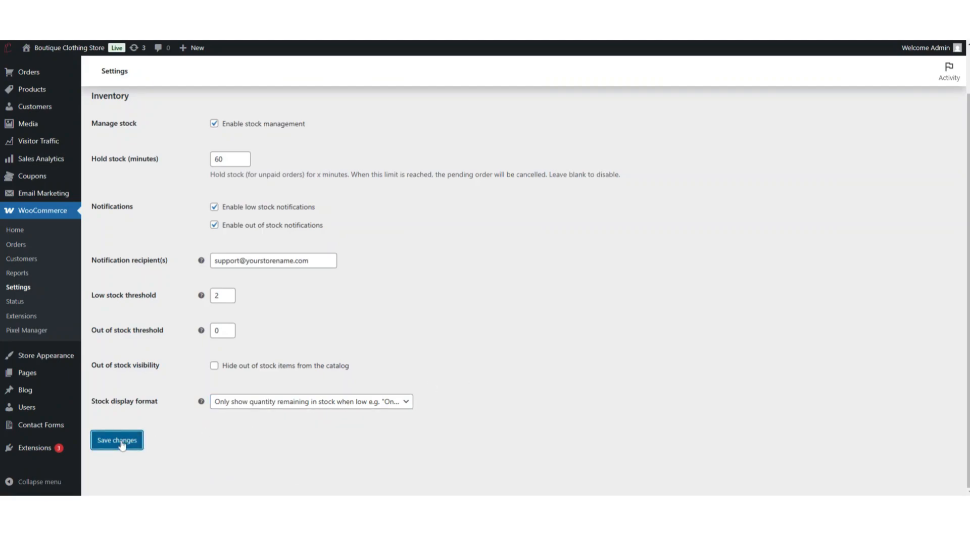